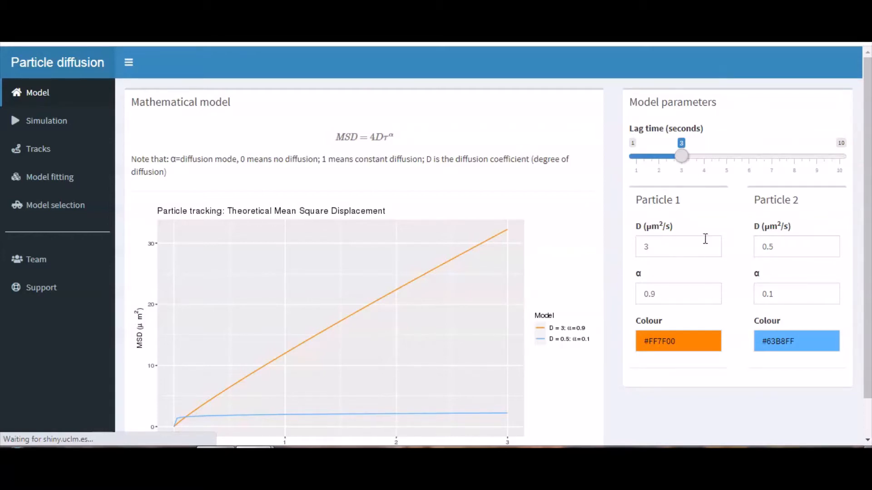
# Set the theoretical model's lag time to 2 seconds and change Particle 1's colour to dark green #008B00.
pyautogui.moveTo(682, 156); pyautogui.dragTo(672, 158)
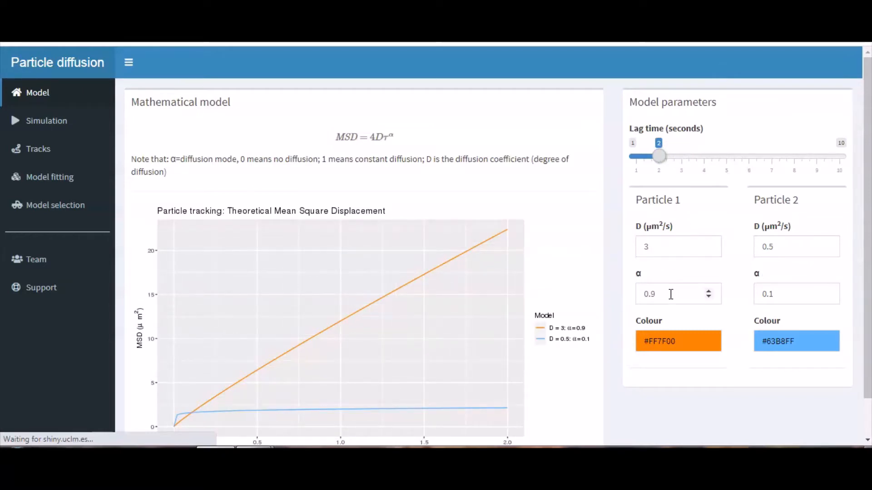
pyautogui.scroll(-1, 868, 235)
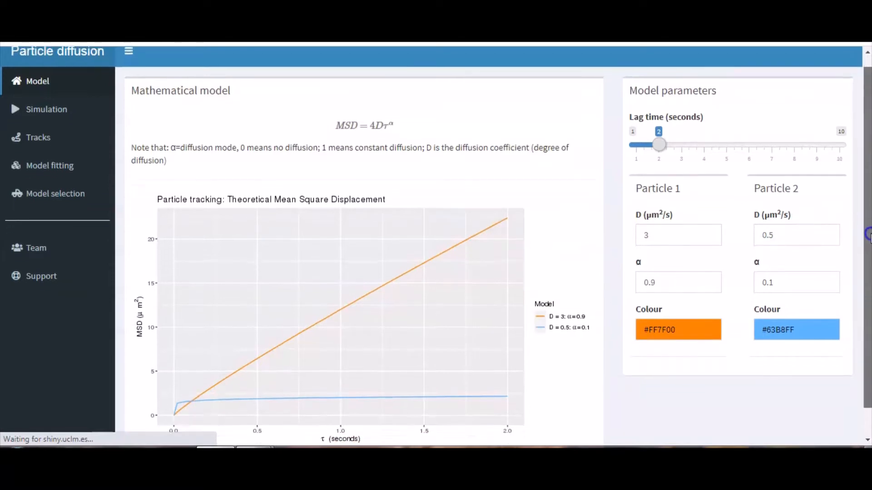
pyautogui.moveTo(869, 235); pyautogui.dragTo(867, 250)
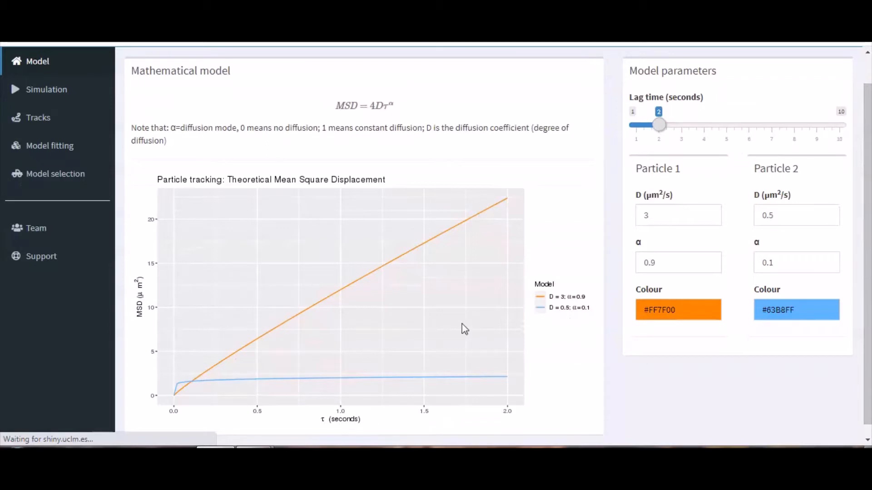
pyautogui.click(712, 310)
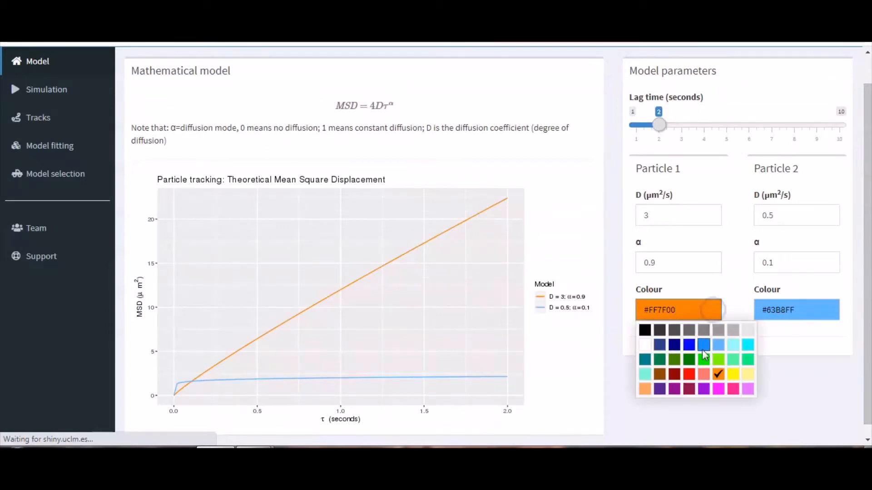
pyautogui.click(688, 359)
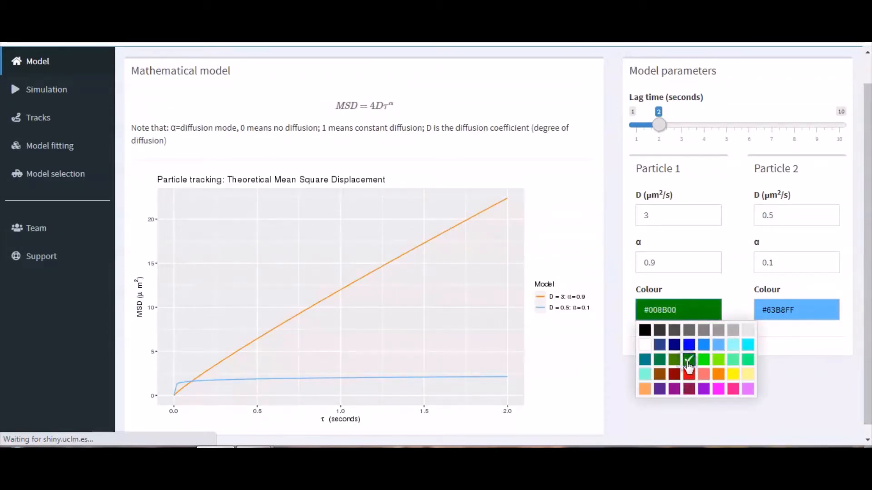
pyautogui.click(609, 385)
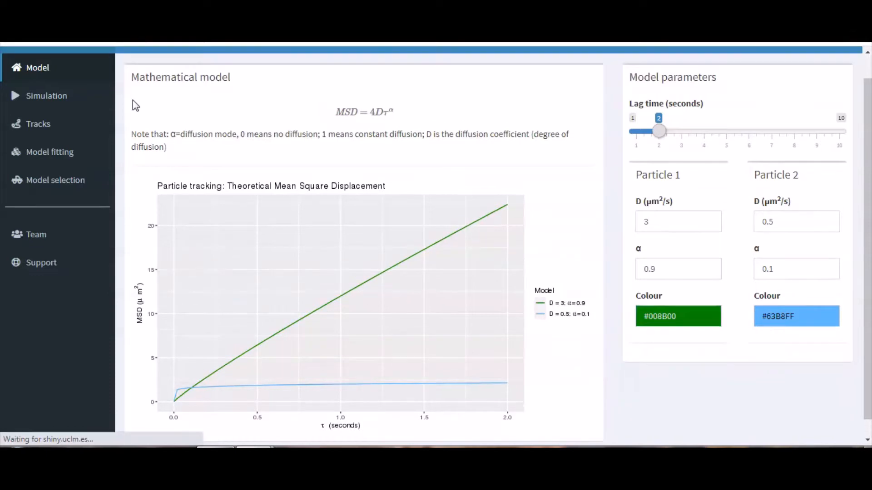
# In the simulation parameters, set Particle 1's lag time to 4 seconds and its noise to 0.8.
pyautogui.click(87, 97)
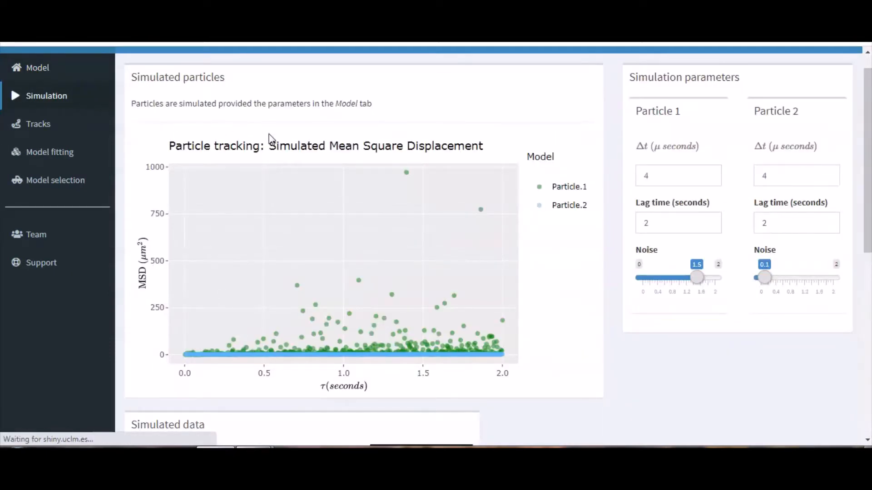
pyautogui.moveTo(641, 232); pyautogui.dragTo(652, 232)
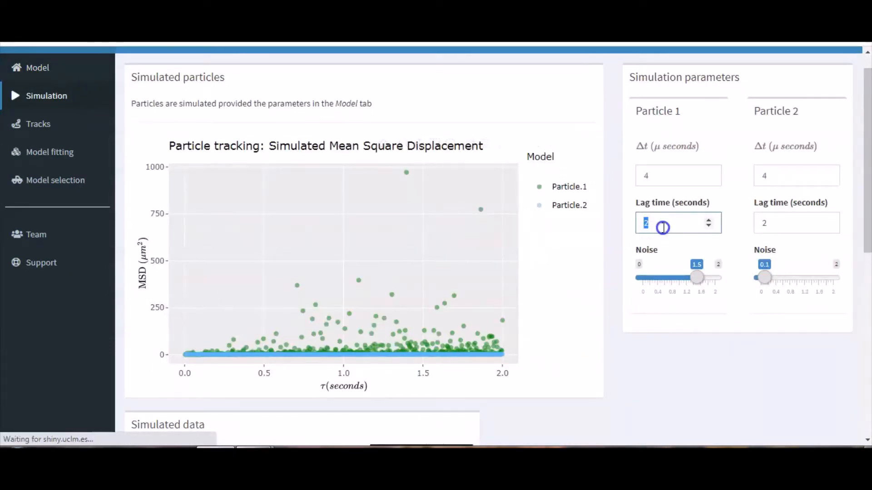
pyautogui.press('BackSpace')
pyautogui.write('4')
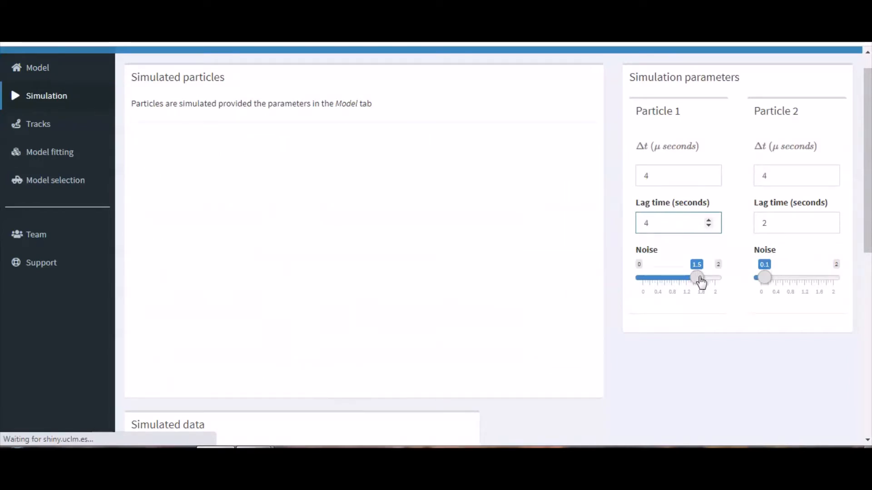
pyautogui.moveTo(696, 277); pyautogui.dragTo(677, 281)
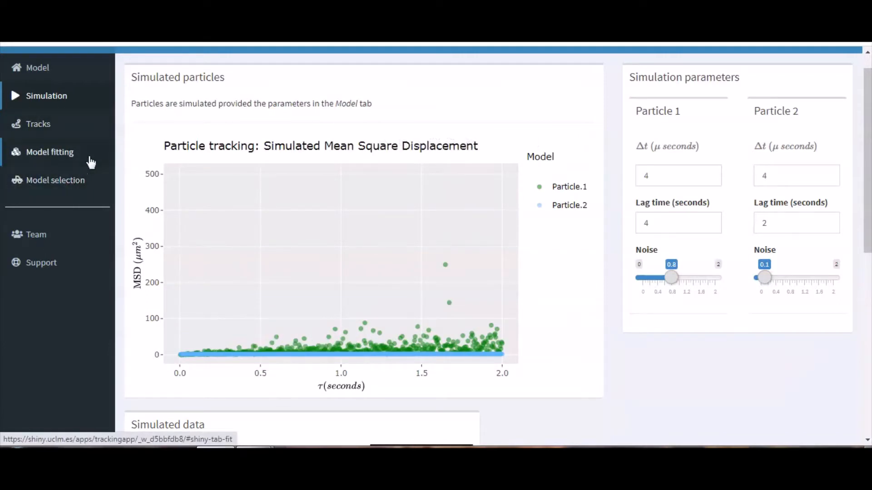
# In the Tracks section, switch the file source to example files and choose simulation_diffussive.xlsx as the tracks MSD file.
pyautogui.click(75, 129)
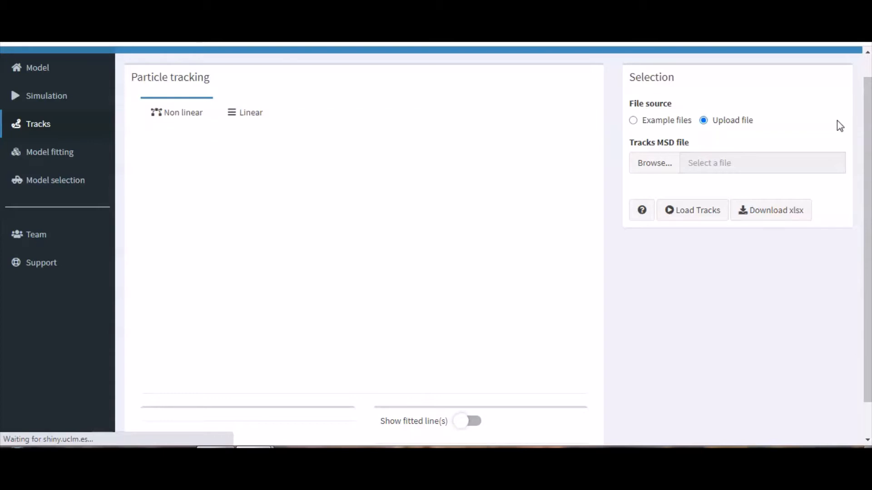
pyautogui.click(718, 158)
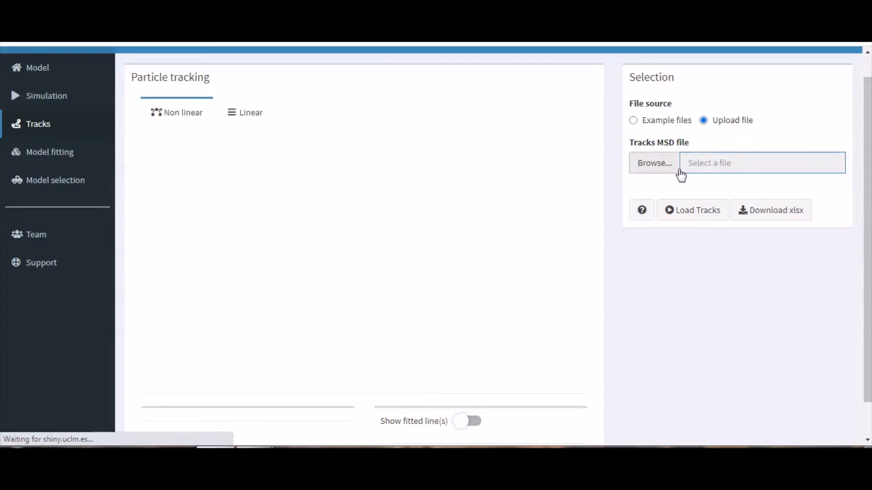
pyautogui.click(664, 121)
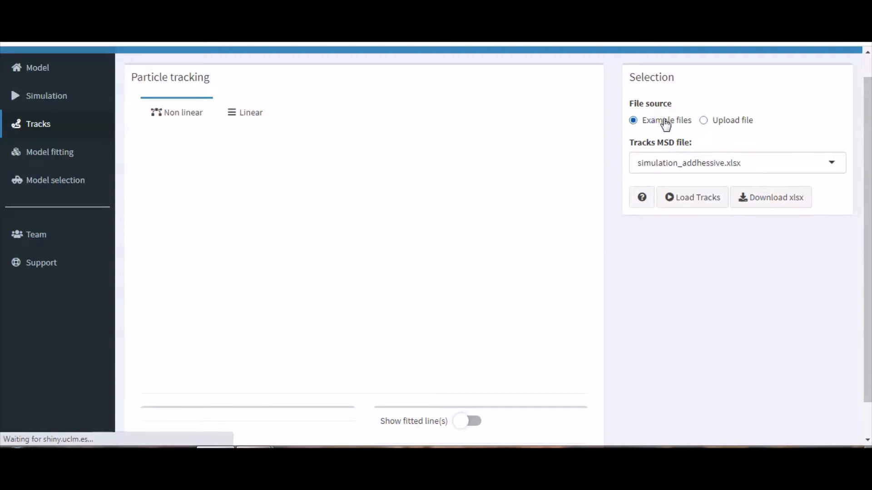
pyautogui.click(739, 163)
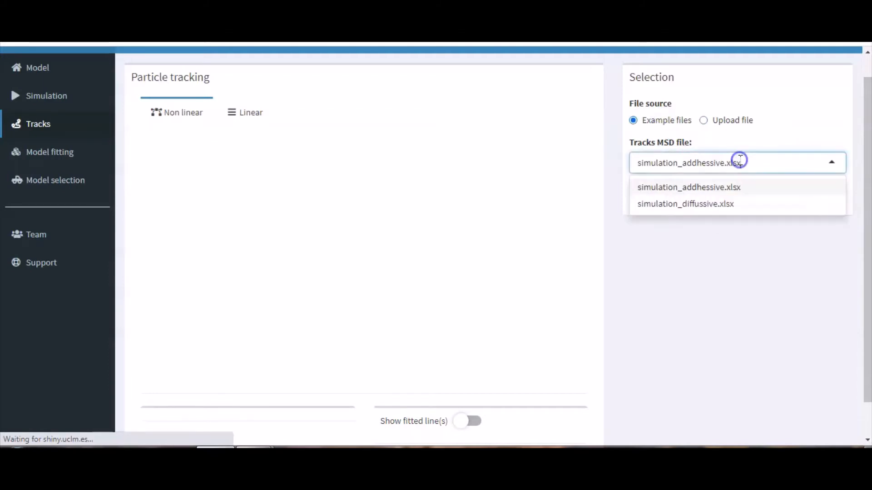
pyautogui.click(729, 204)
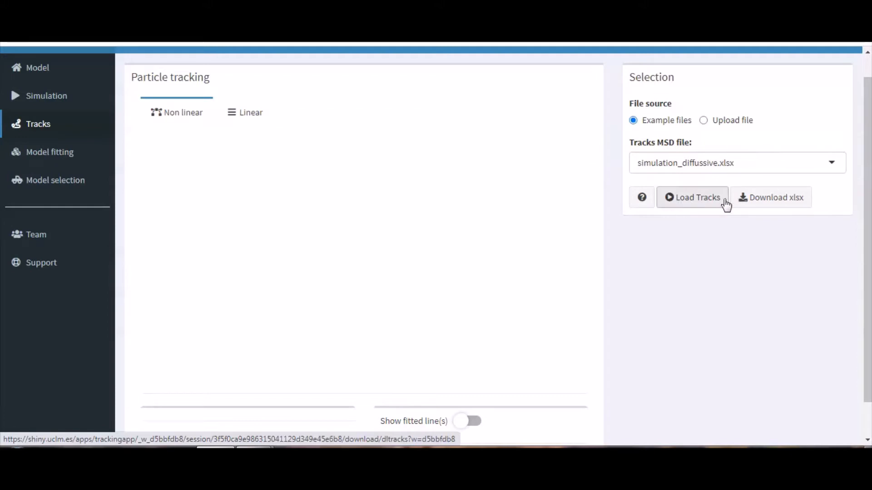
# Download the example tracks workbook as xlsx and examine its Tracks MSD and config sheets.
pyautogui.click(755, 203)
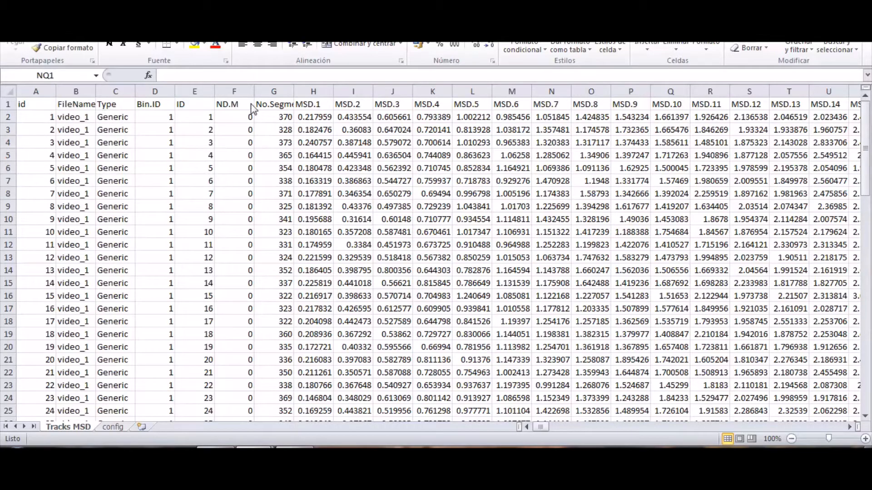
pyautogui.click(116, 427)
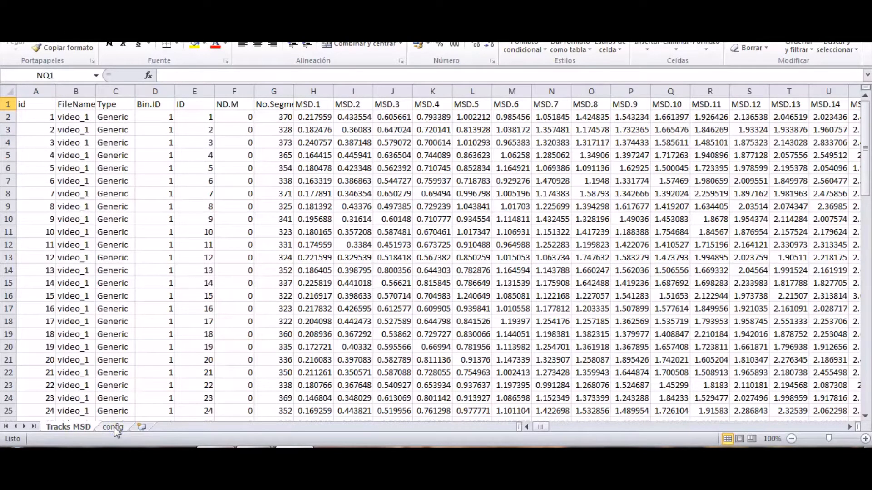
pyautogui.click(114, 427)
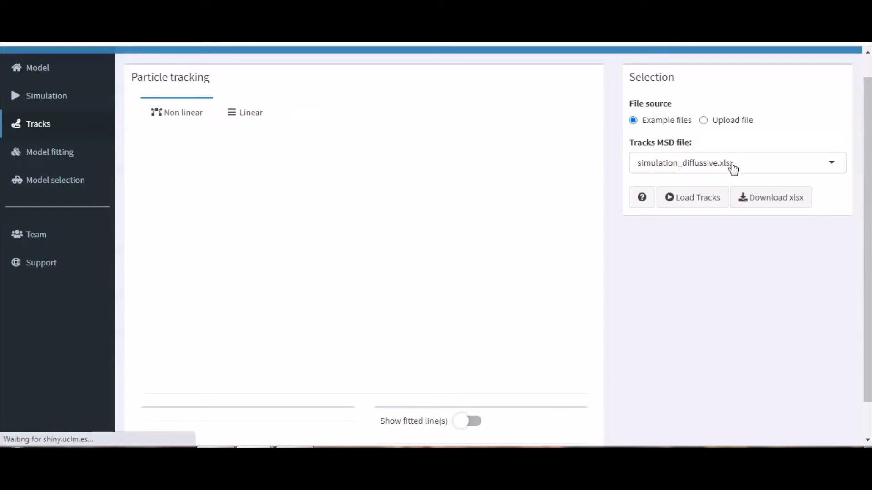
# Load the tracks from simulation_diffussive.xlsx and select video_1 in the list of videos.
pyautogui.click(733, 166)
pyautogui.click(688, 208)
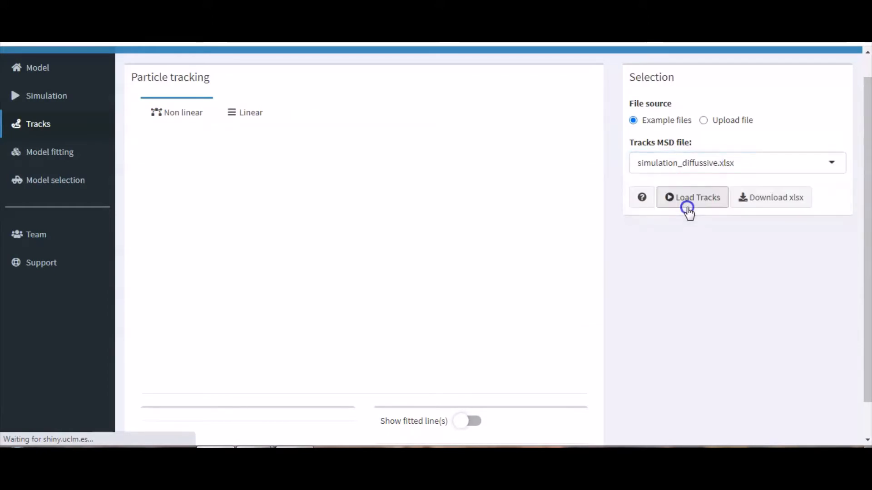
pyautogui.click(689, 209)
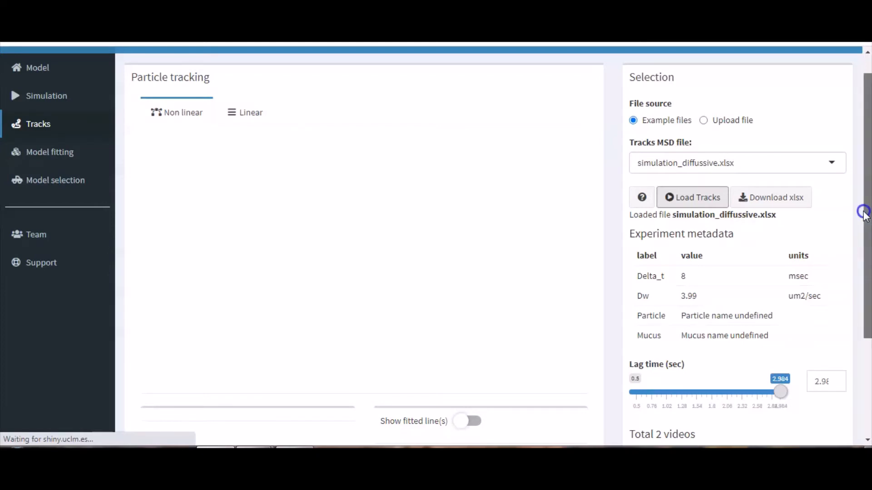
pyautogui.moveTo(865, 217); pyautogui.dragTo(866, 304)
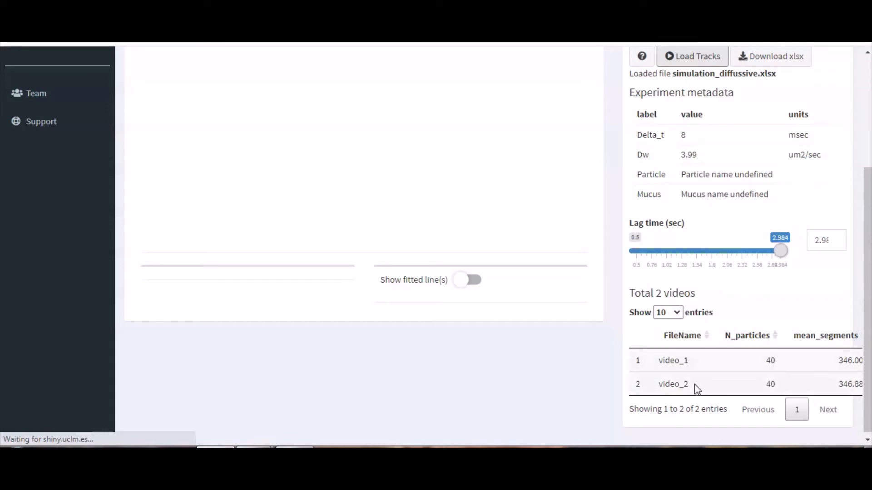
pyautogui.click(682, 362)
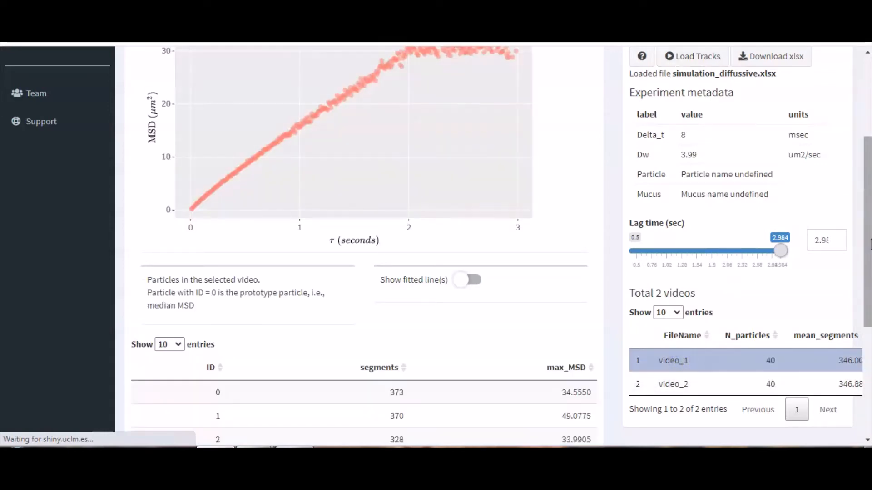
# Select particles 5, 8 and 1 of video_1 to add their tracks to the experimental MSD plot.
pyautogui.scroll(-2, 725, 275)
pyautogui.scroll(-1, 632, 318)
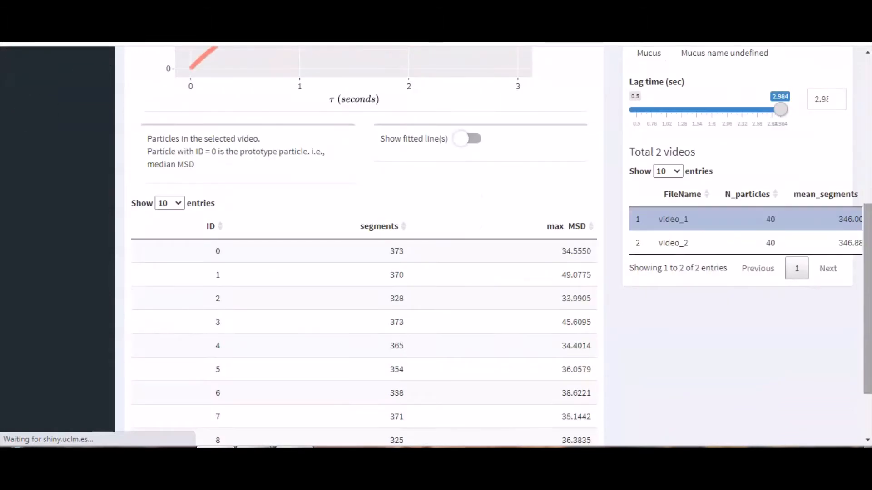
pyautogui.scroll(-2, 726, 295)
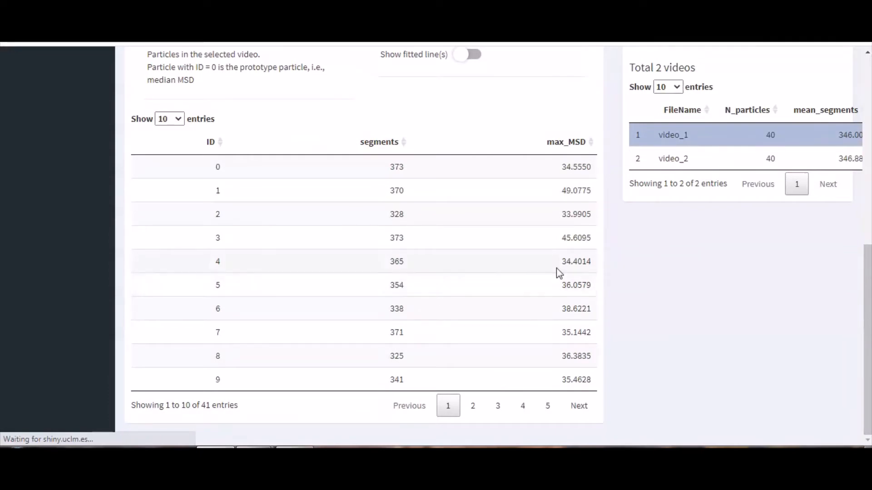
pyautogui.moveTo(867, 293); pyautogui.dragTo(858, 121)
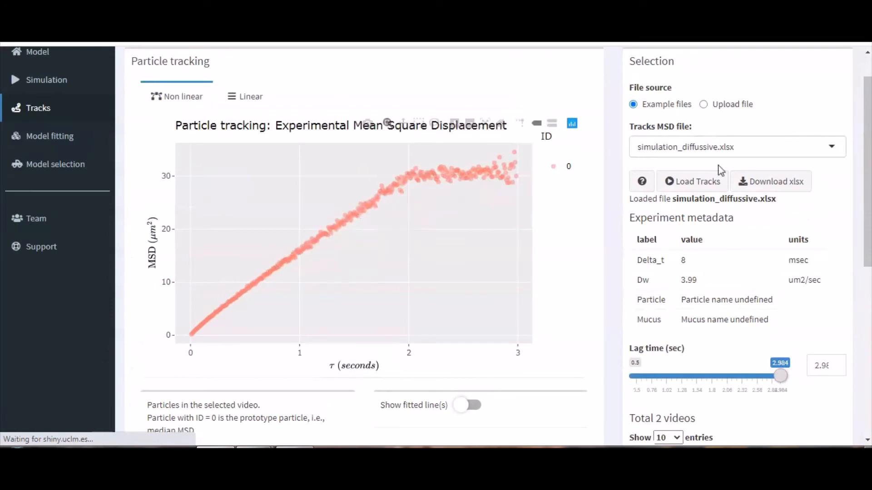
pyautogui.moveTo(866, 166); pyautogui.dragTo(868, 176)
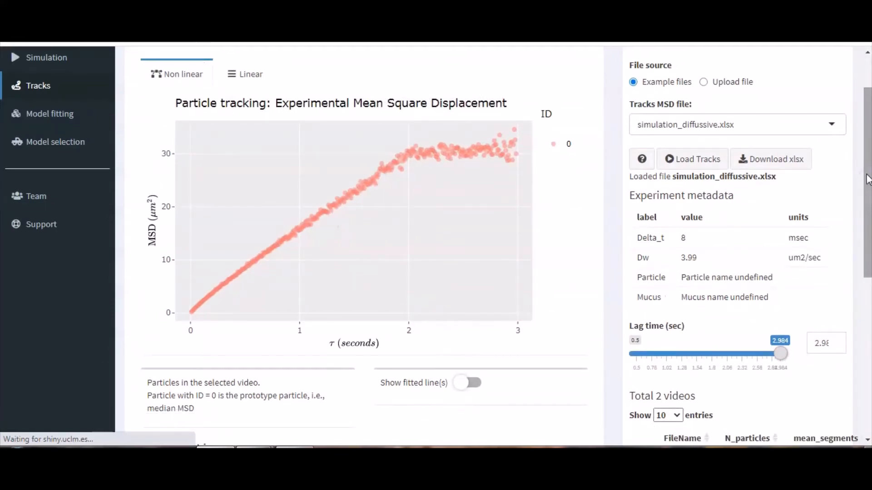
pyautogui.moveTo(868, 179); pyautogui.dragTo(868, 334)
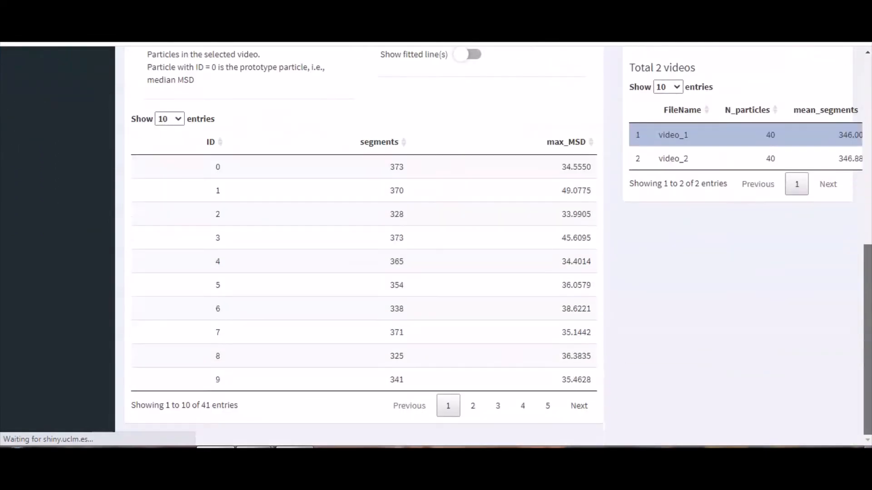
pyautogui.click(411, 282)
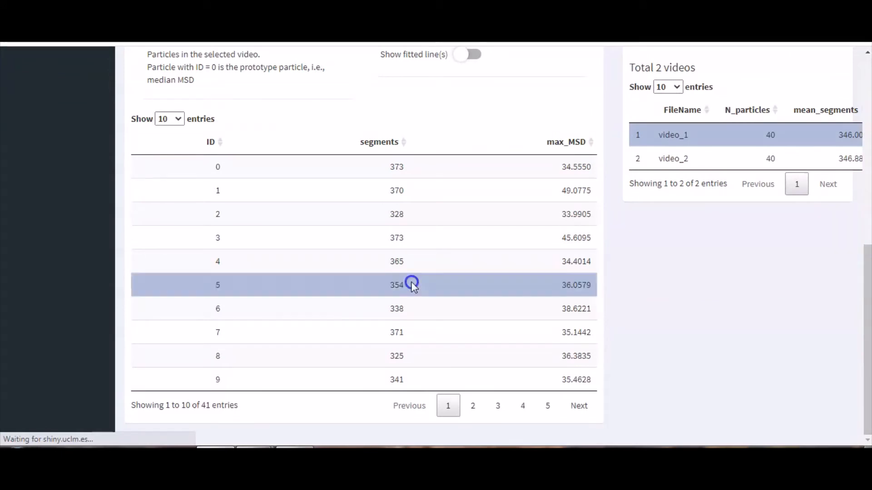
pyautogui.click(332, 361)
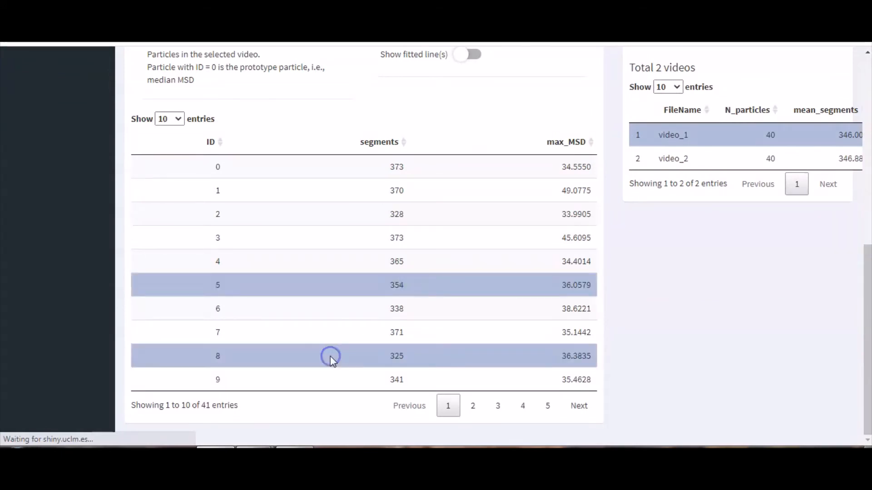
pyautogui.click(348, 188)
pyautogui.moveTo(867, 266); pyautogui.dragTo(866, 114)
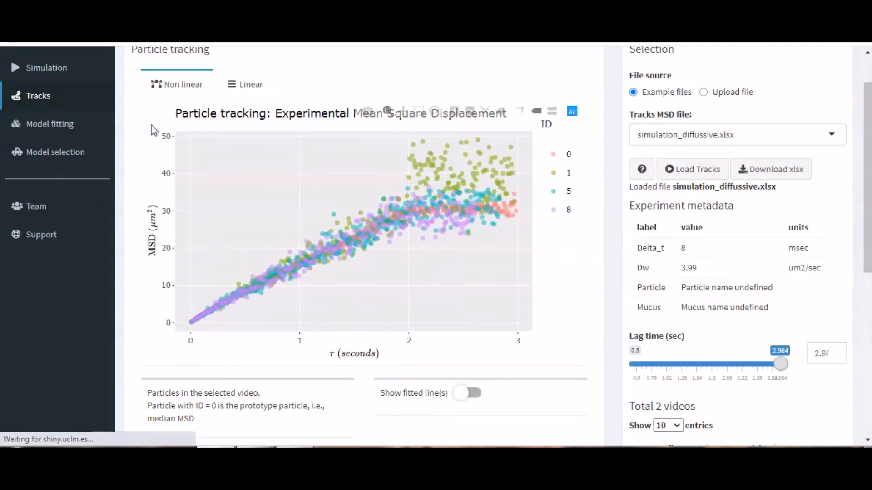
# Show the MSD tracks in the linear (log-log) plot and set the lag time to 1 second.
pyautogui.click(254, 85)
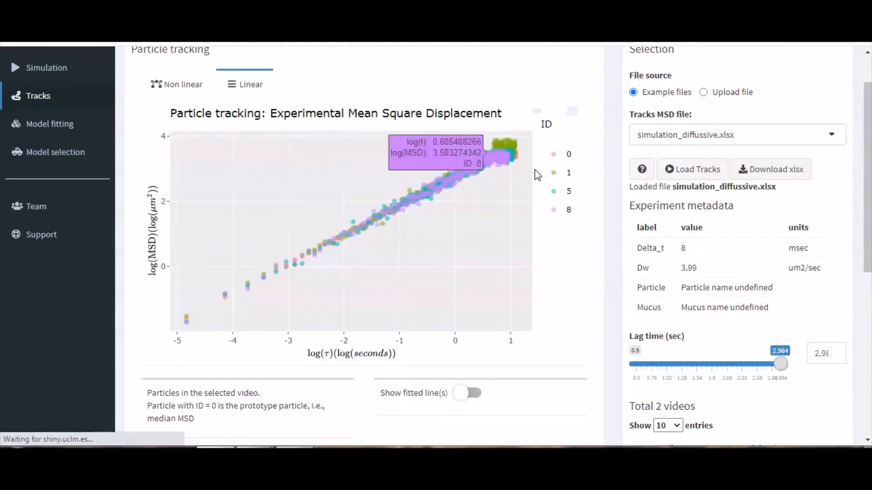
pyautogui.doubleClick(826, 354)
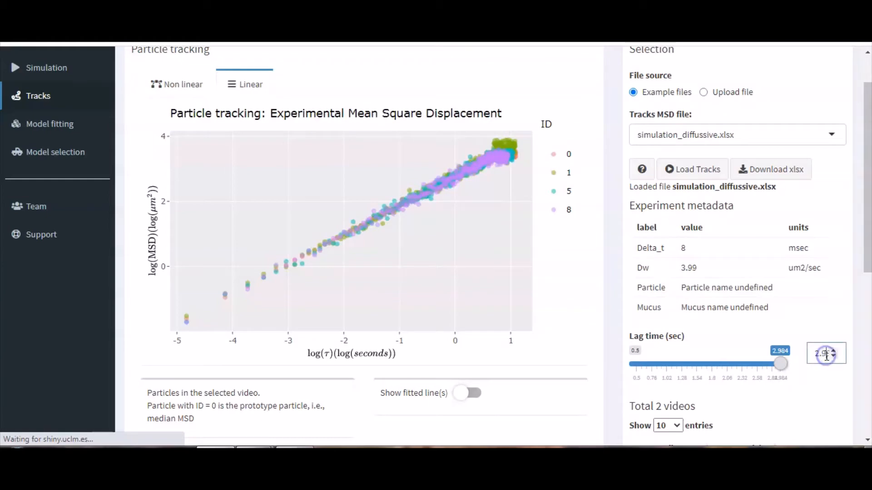
pyautogui.write('2.4')
pyautogui.press('BackSpace')
pyautogui.press('BackSpace')
pyautogui.press('BackSpace')
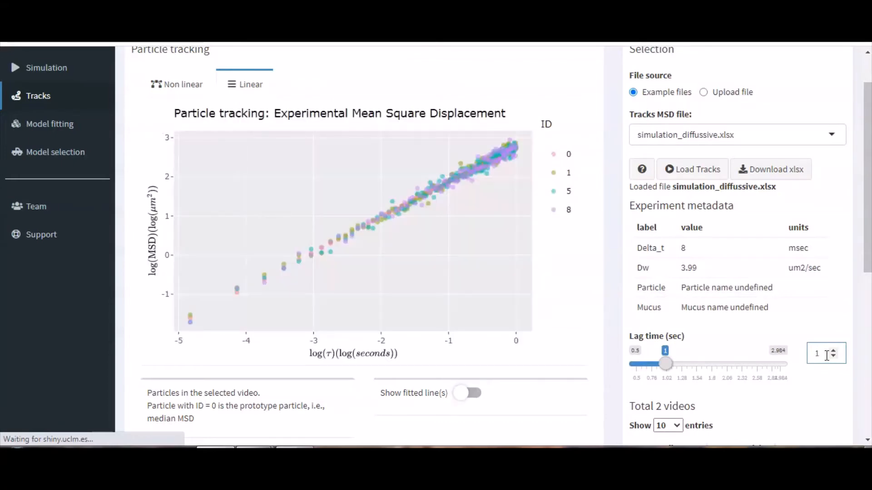
# Set up the model fitting with the Linear fit type and include all videos.
pyautogui.click(106, 124)
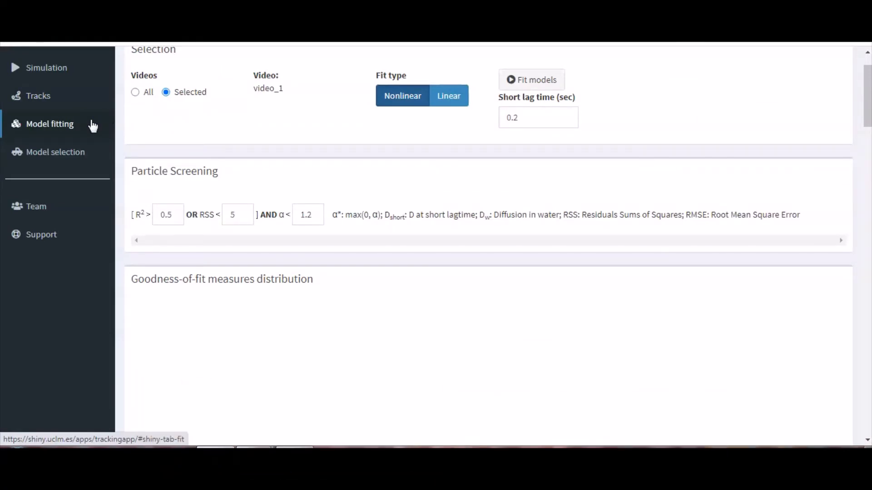
pyautogui.click(93, 125)
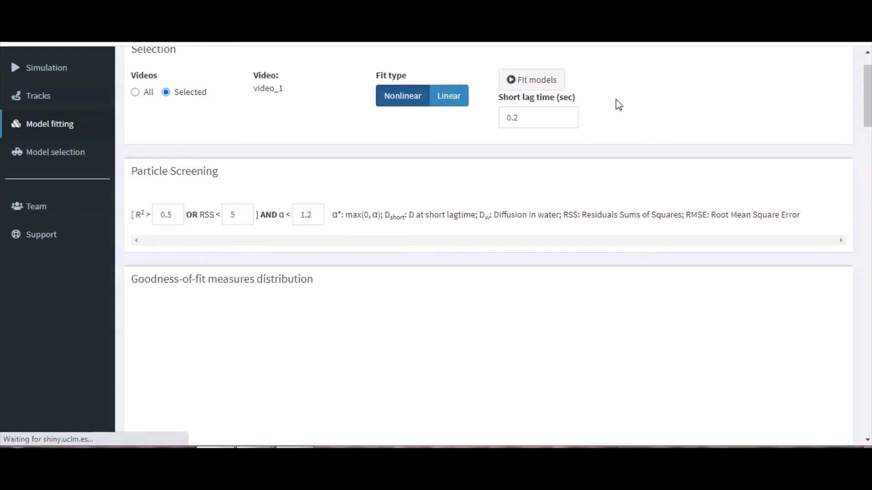
pyautogui.click(454, 95)
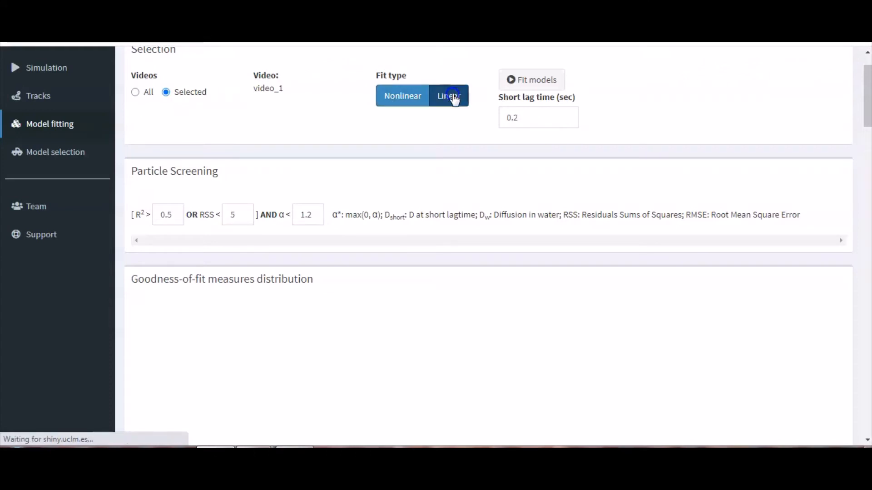
pyautogui.click(135, 92)
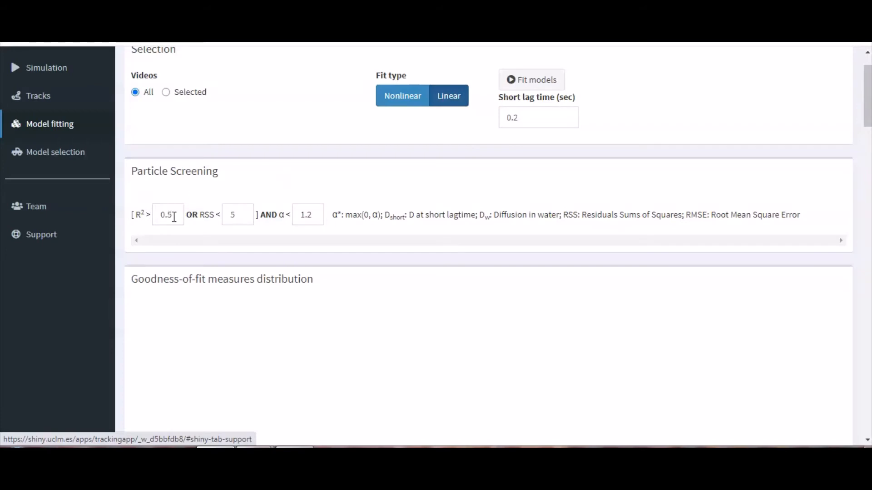
# Set the particle screening limits to RSS below 10 and α below 1.1.
pyautogui.doubleClick(241, 217)
pyautogui.press('BackSpace')
pyautogui.click(315, 219)
pyautogui.press('BackSpace')
pyautogui.write('1')
# Run the model fit on the tracks of all videos.
pyautogui.scroll(2, 605, 145)
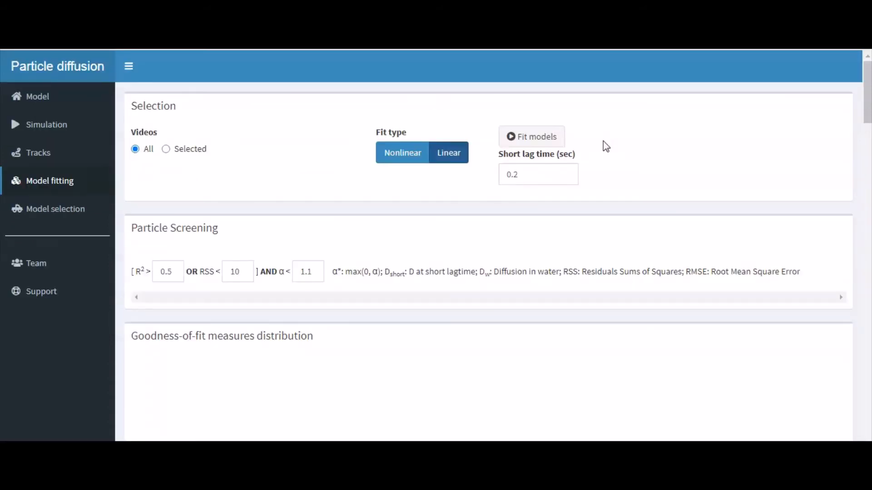
pyautogui.click(549, 146)
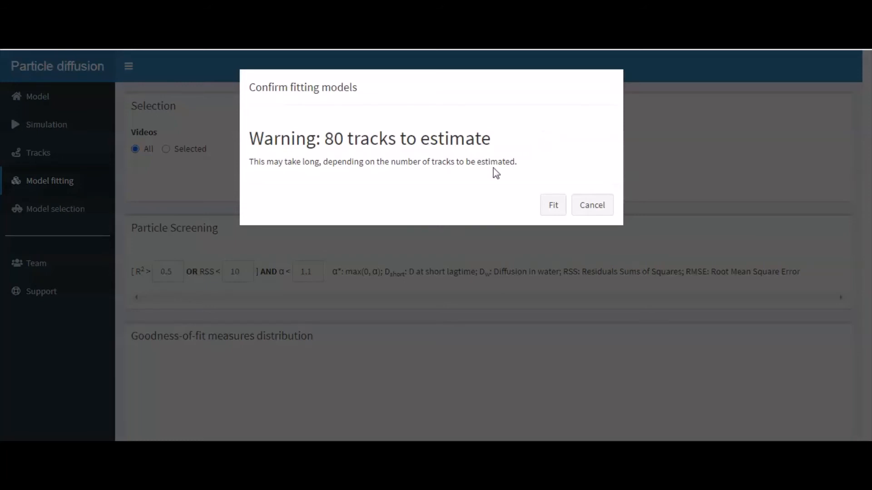
pyautogui.click(554, 205)
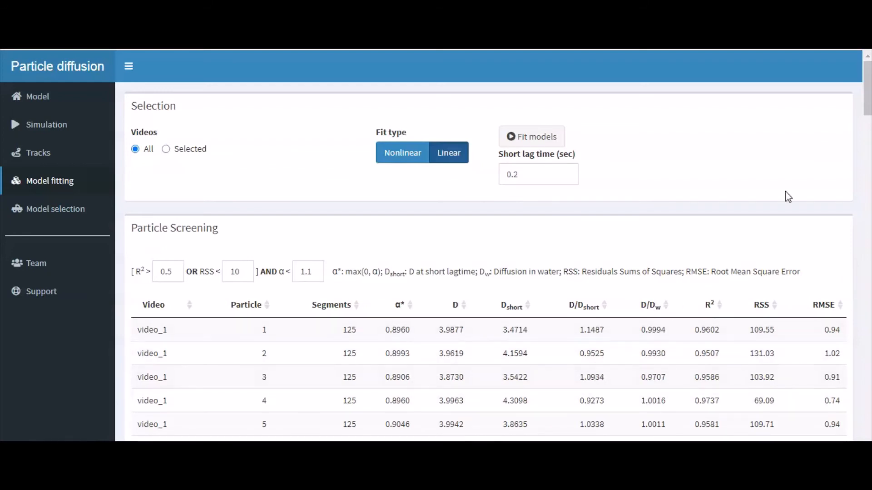
# Examine the particle screening table and the goodness-of-fit histograms from the diffusion coefficient down to the residual sums of squares.
pyautogui.moveTo(866, 110); pyautogui.dragTo(866, 136)
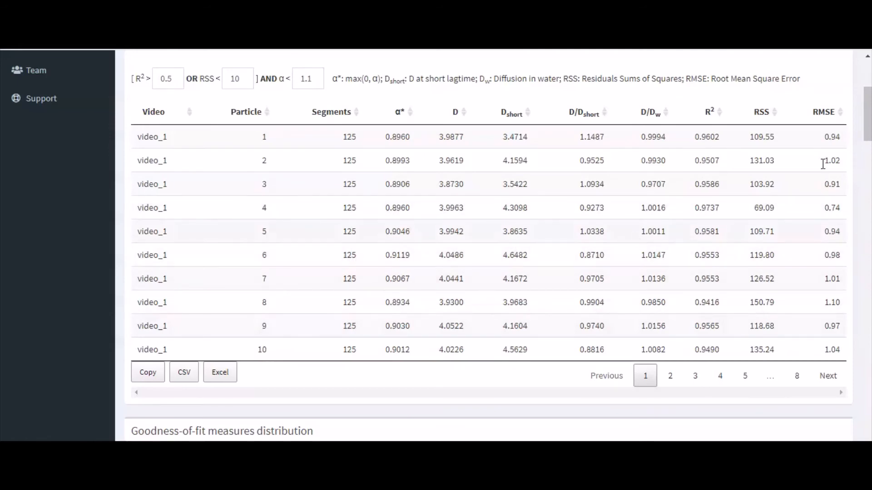
pyautogui.moveTo(867, 135); pyautogui.dragTo(868, 146)
pyautogui.scroll(-3, 867, 146)
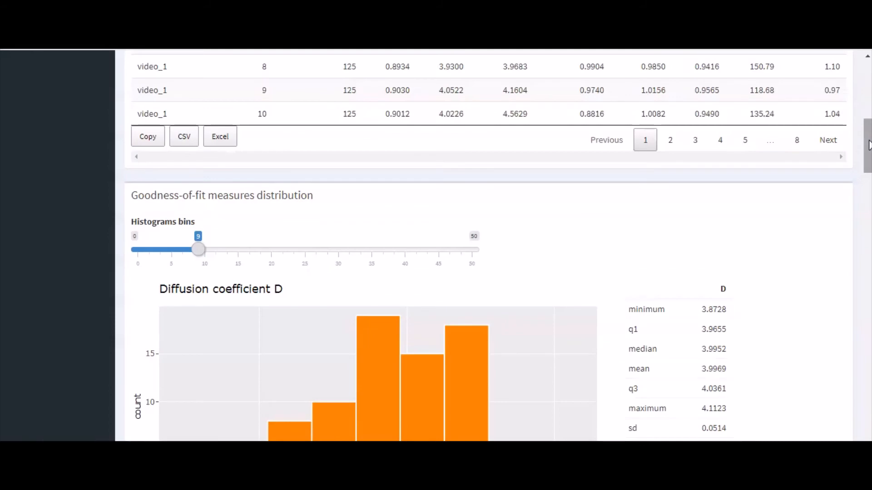
pyautogui.moveTo(869, 145); pyautogui.dragTo(868, 346)
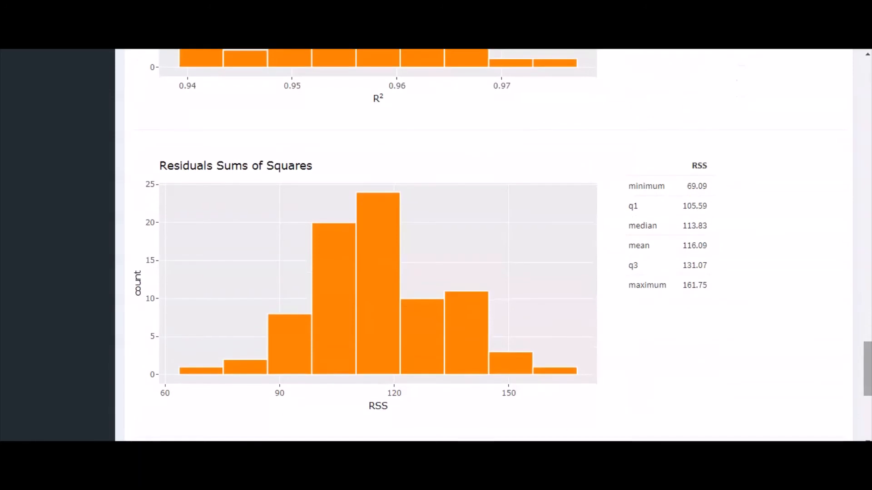
pyautogui.moveTo(865, 363); pyautogui.dragTo(865, 88)
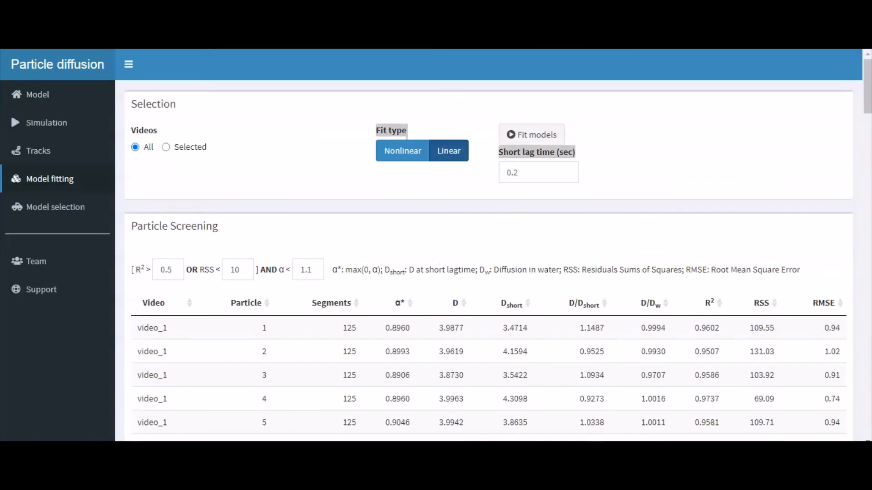
# Review the model selection coefficients, particles by α intervals and estimated MSD plot, keeping Mean as the statistic.
pyautogui.click(95, 212)
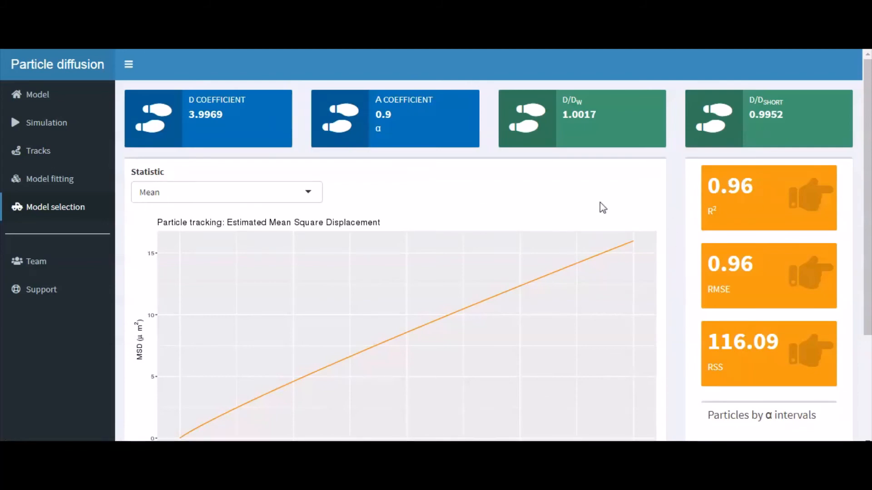
pyautogui.moveTo(867, 179); pyautogui.dragTo(867, 241)
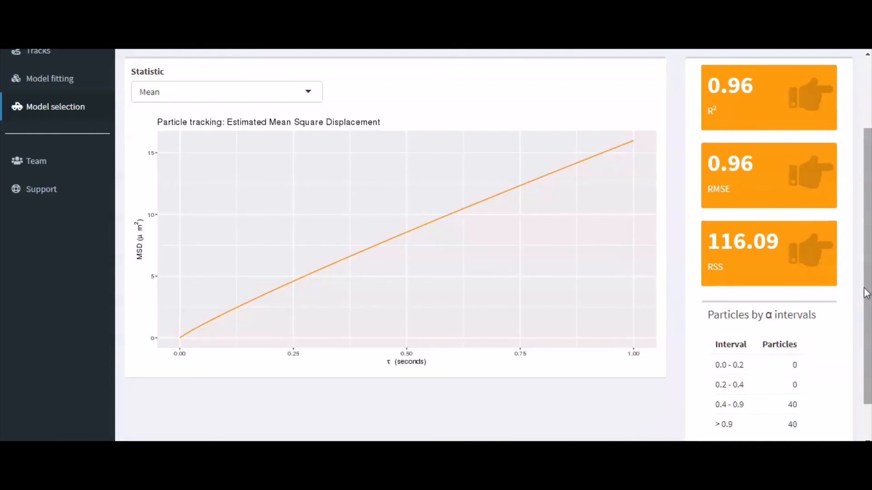
pyautogui.moveTo(865, 286); pyautogui.dragTo(863, 233)
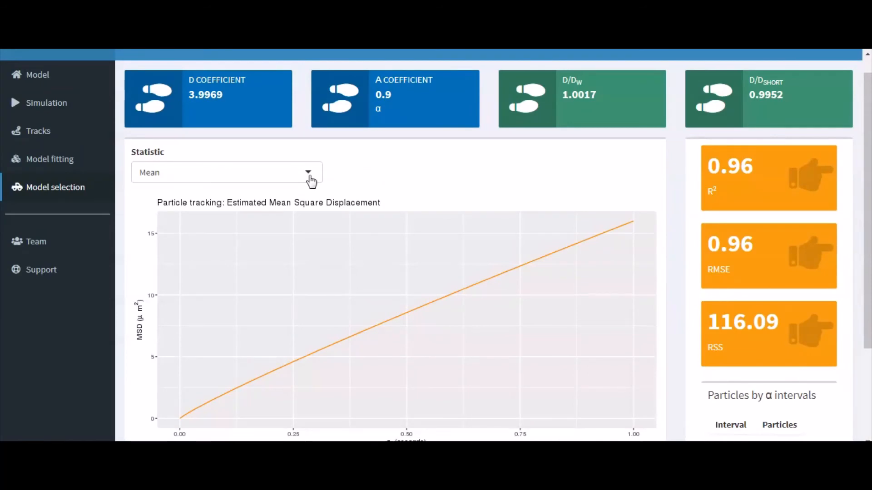
pyautogui.click(310, 180)
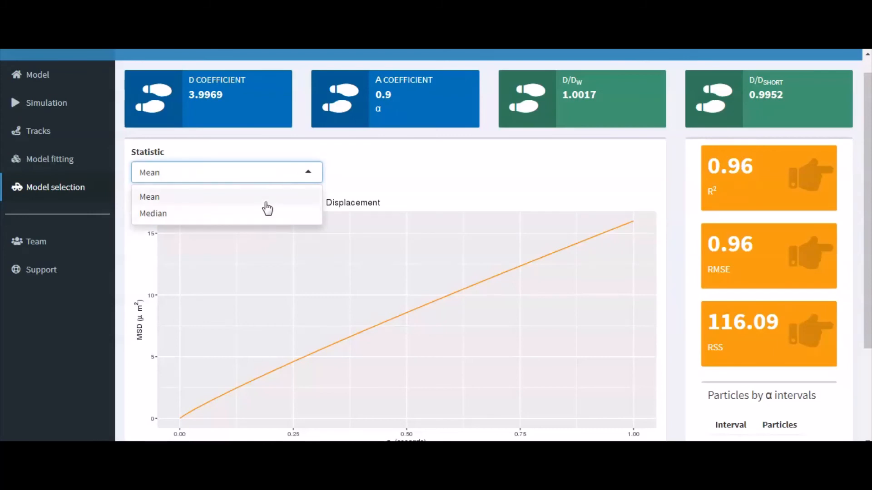
pyautogui.click(264, 202)
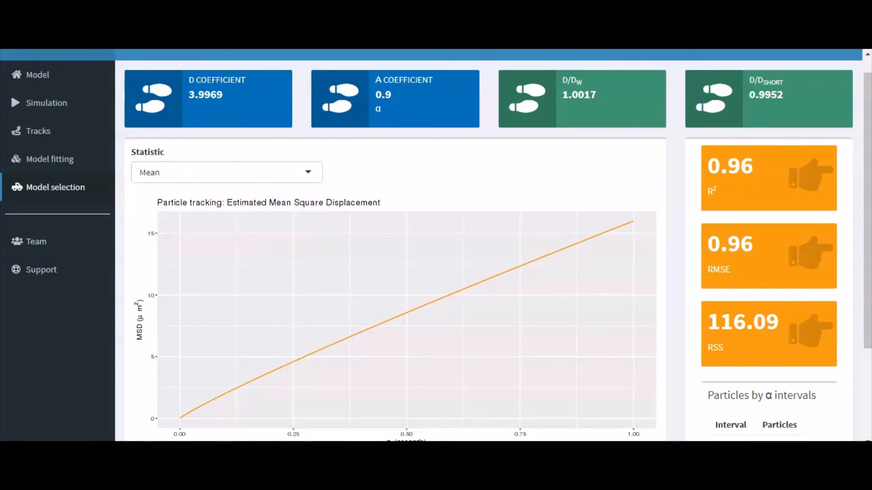
pyautogui.moveTo(868, 169); pyautogui.dragTo(865, 144)
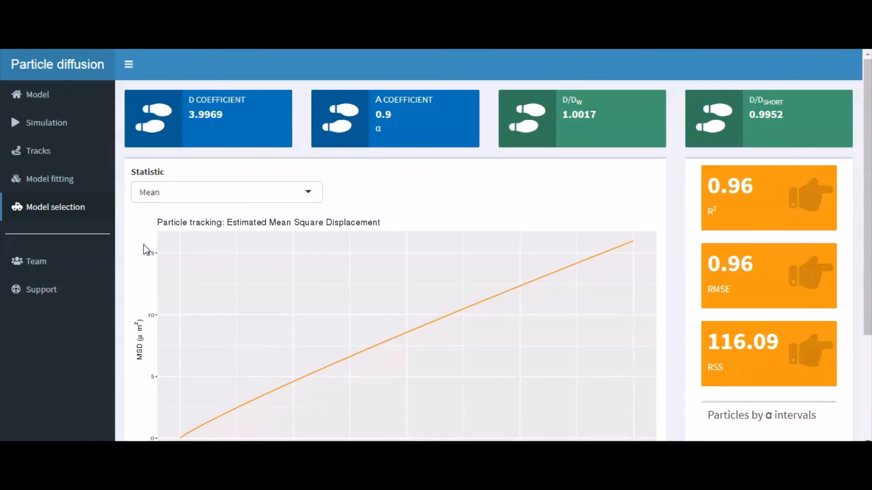
# View the team page and read the basic instructions on the support page.
pyautogui.click(71, 266)
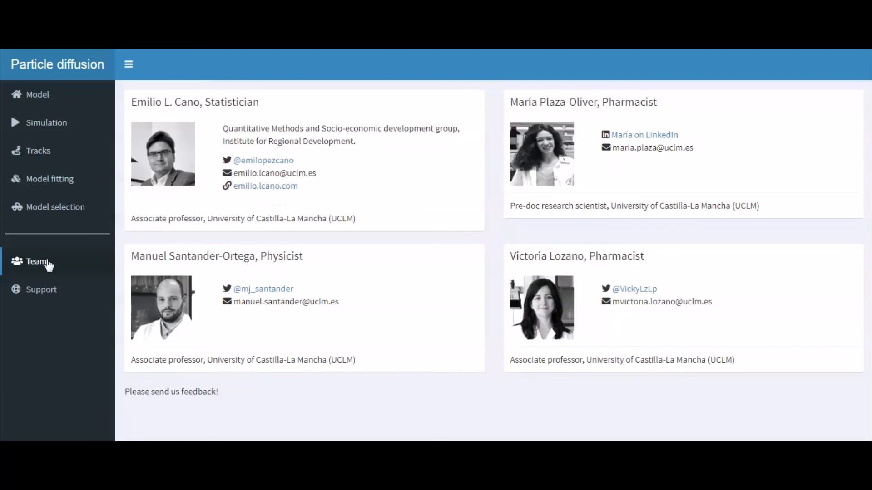
pyautogui.click(64, 291)
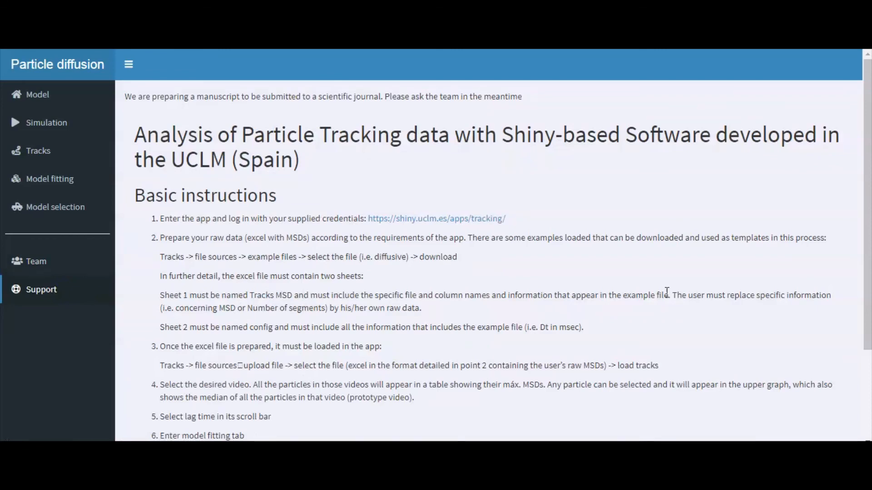
pyautogui.moveTo(867, 213); pyautogui.dragTo(868, 235)
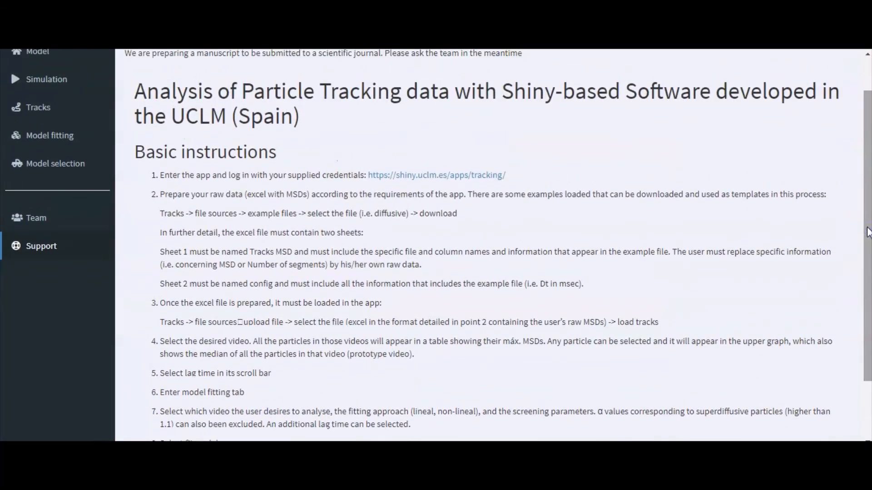